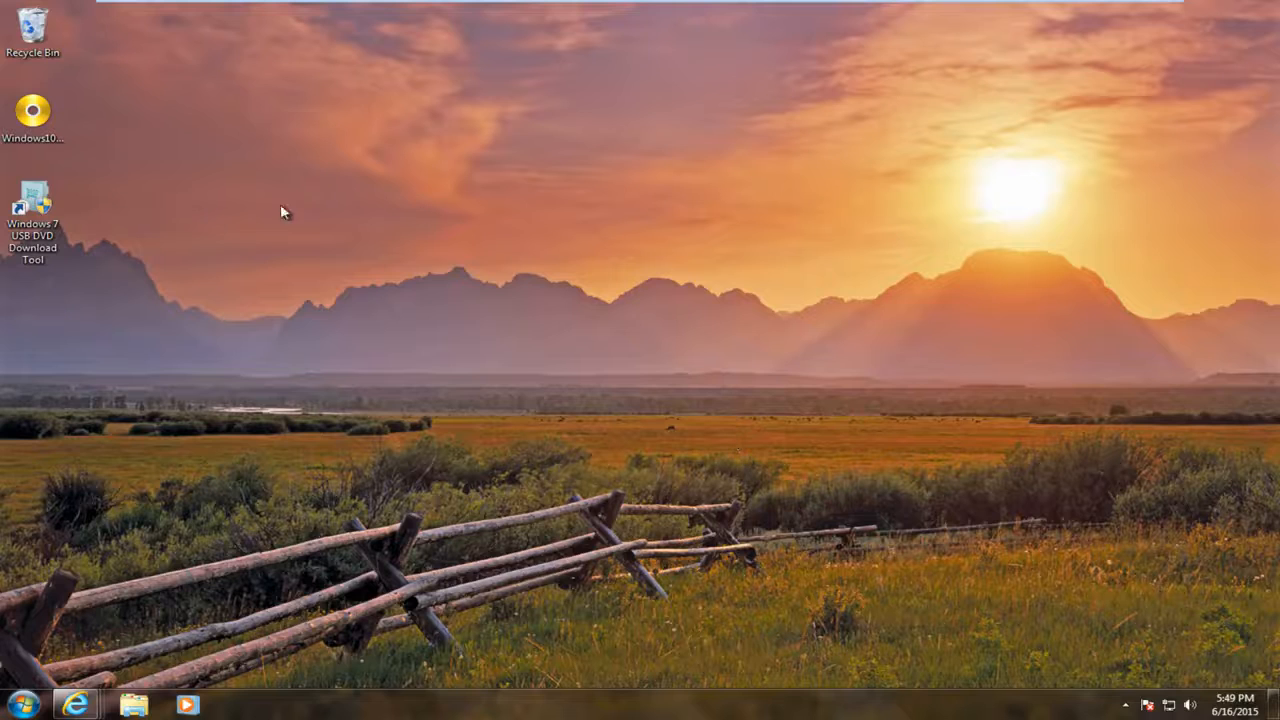
{"action": "left_click", "coordinate": [38, 120]}
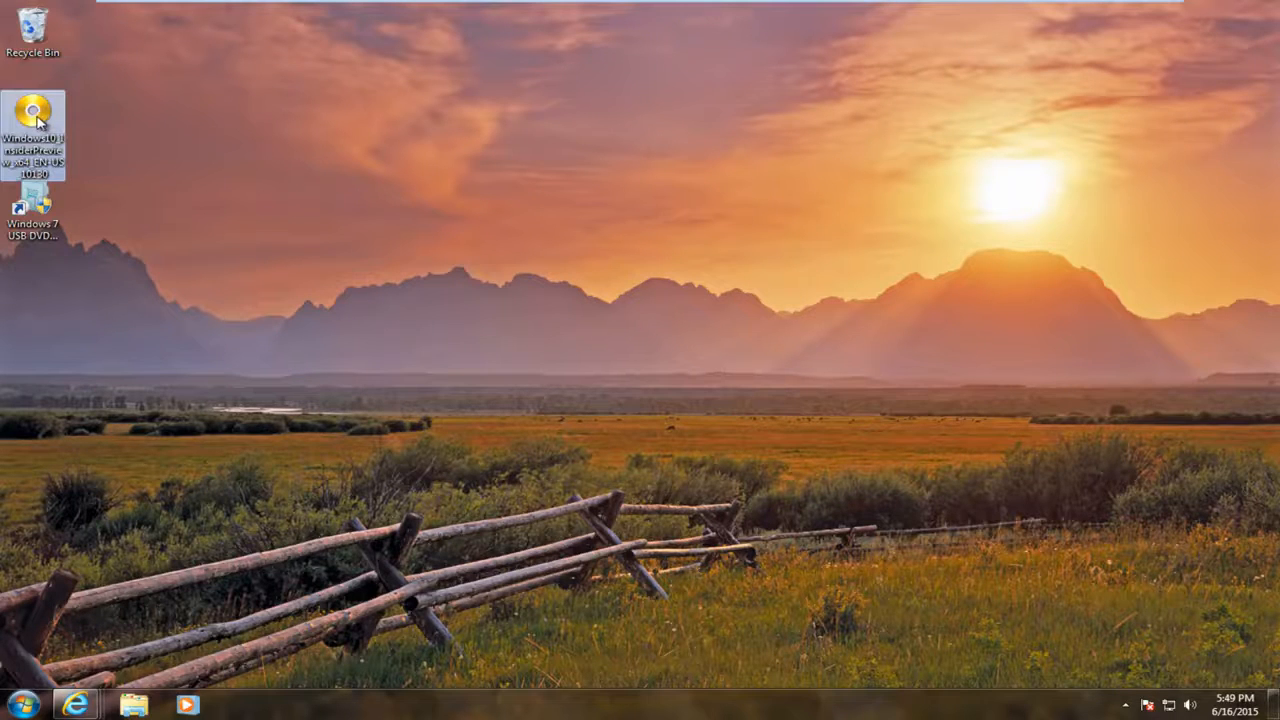
{"action": "left_click", "coordinate": [269, 232]}
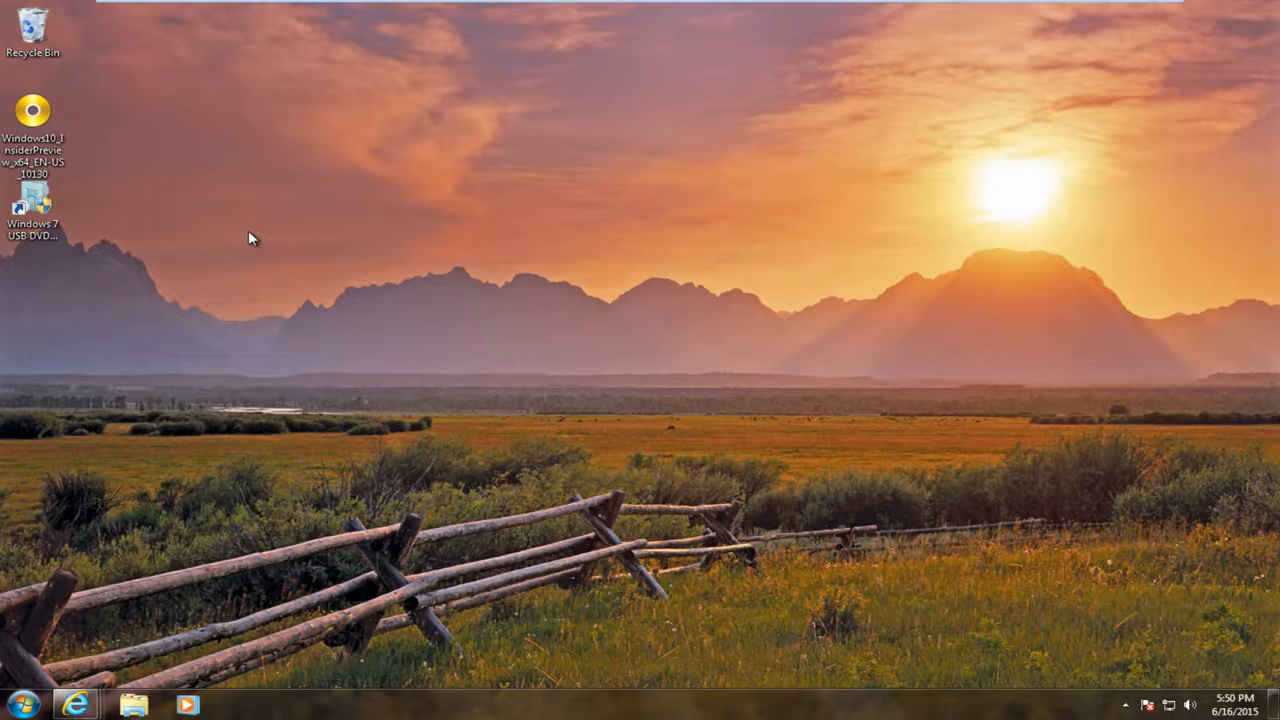
Step: Launch the Windows 7 USB DVD Download Tool and allow it to make changes to the computer
{"action": "left_click", "coordinate": [35, 210]}
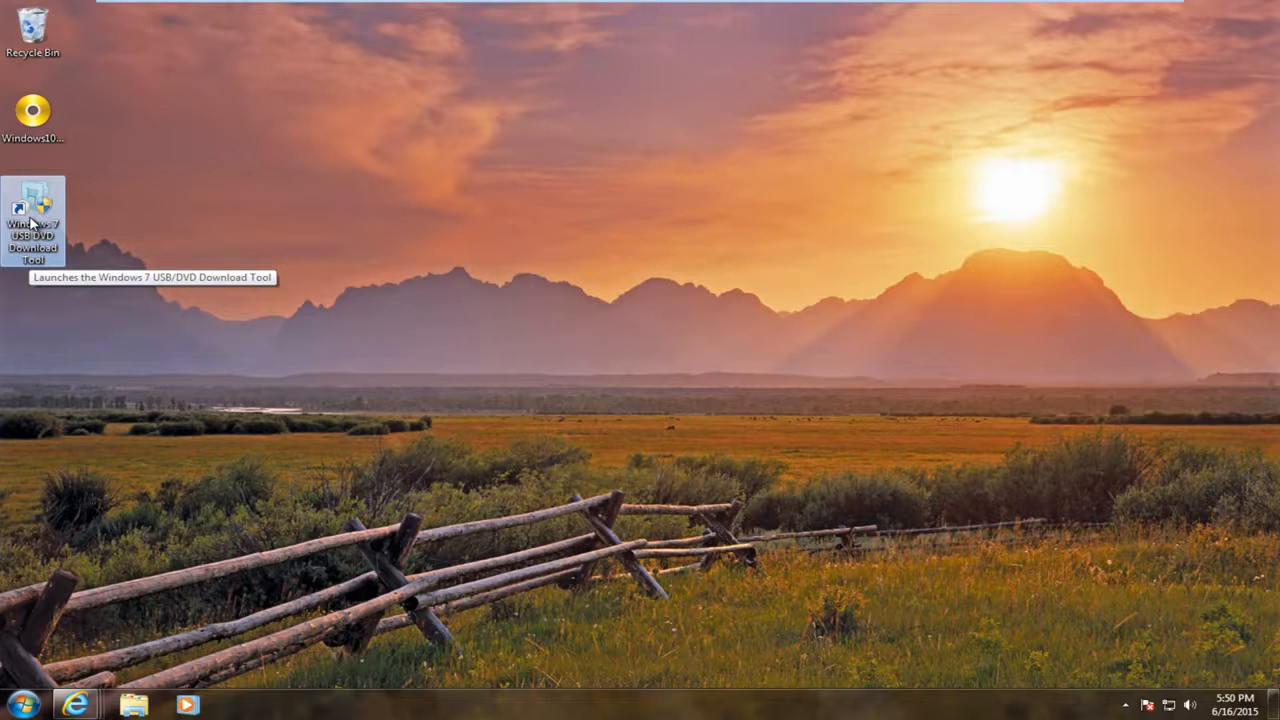
{"action": "double_click", "coordinate": [30, 220]}
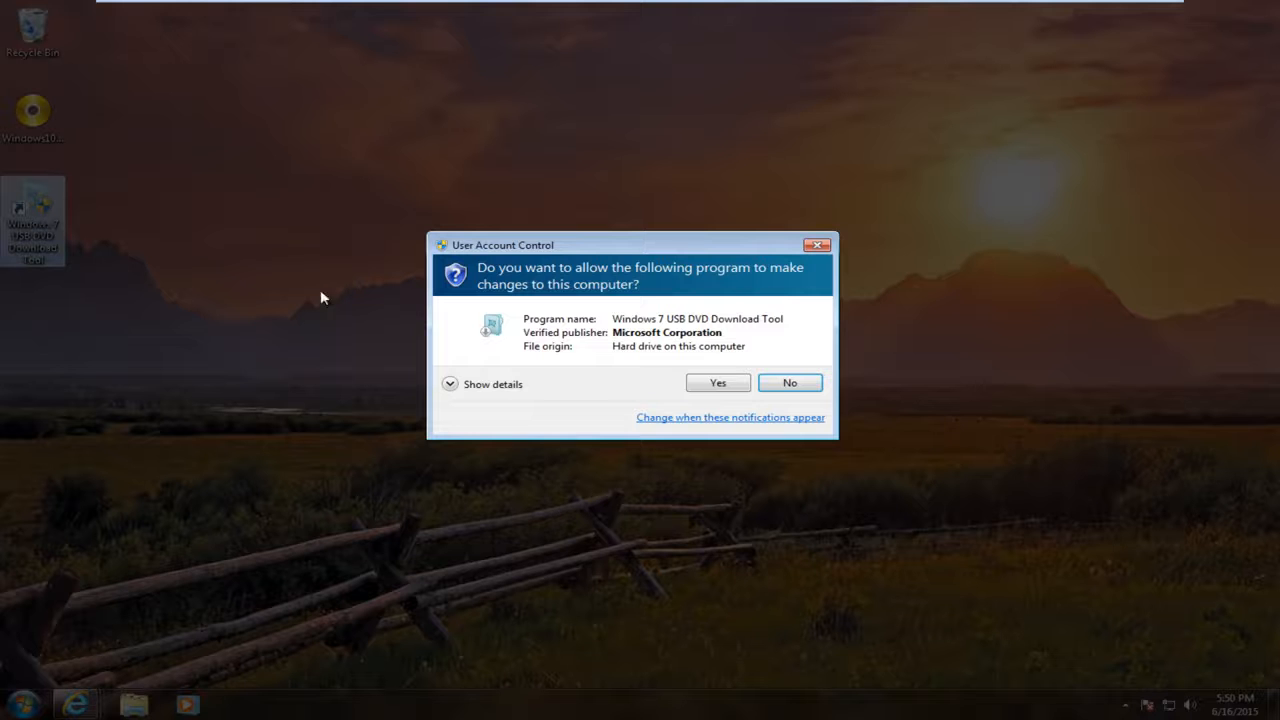
{"action": "left_click", "coordinate": [714, 385]}
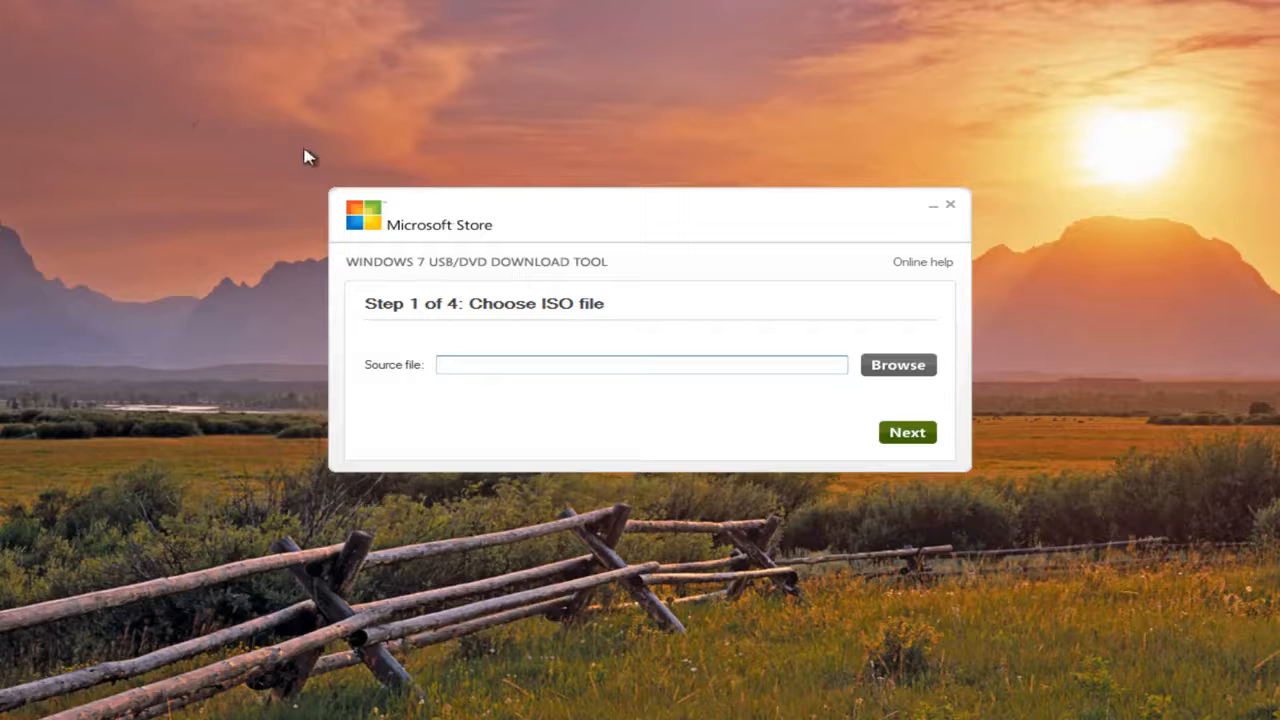
Step: Choose the Windows10_InsiderPreview_x64_EN-US_10130 ISO from the Desktop as the source file and proceed to the media type choice
{"action": "left_click", "coordinate": [910, 372]}
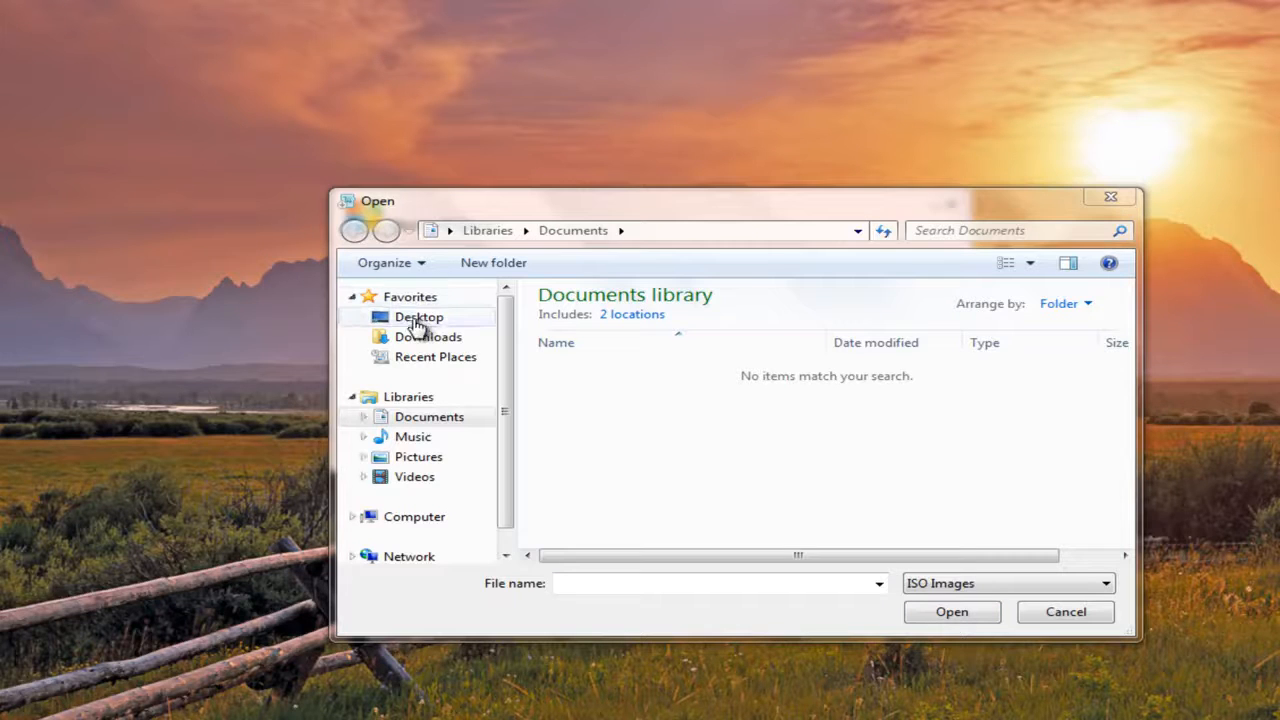
{"action": "left_click", "coordinate": [416, 320]}
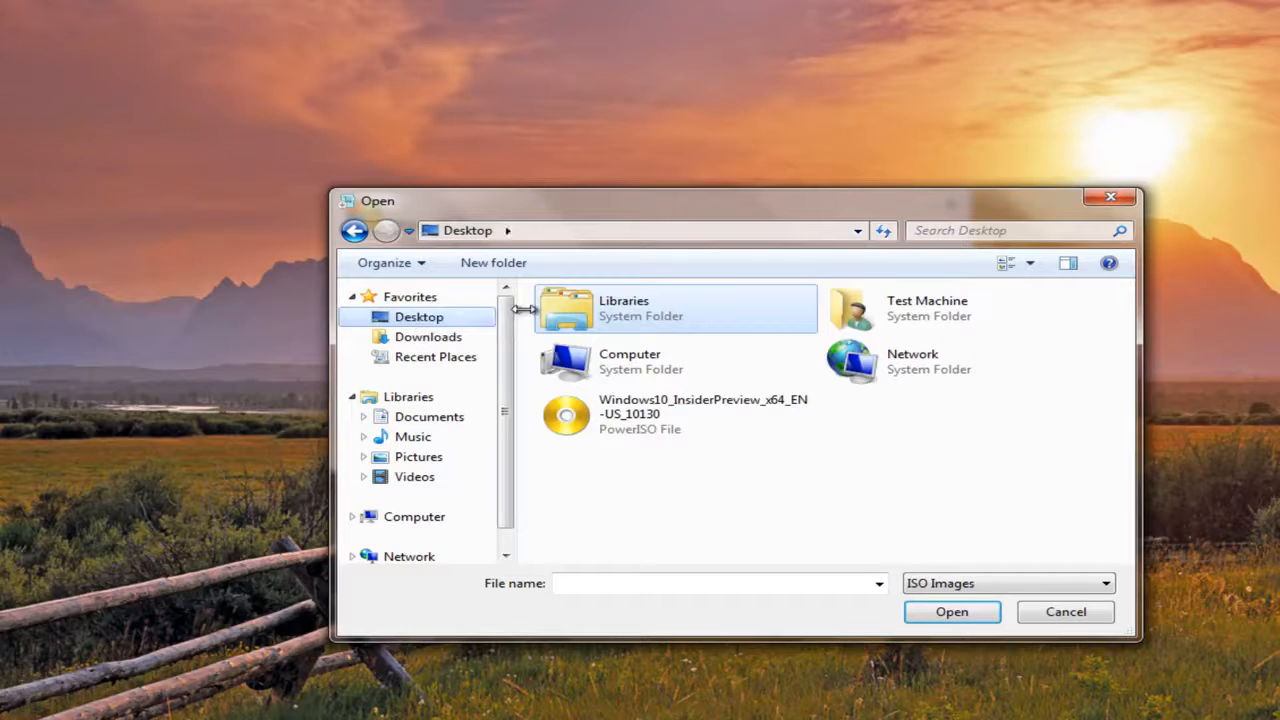
{"action": "left_click", "coordinate": [640, 424]}
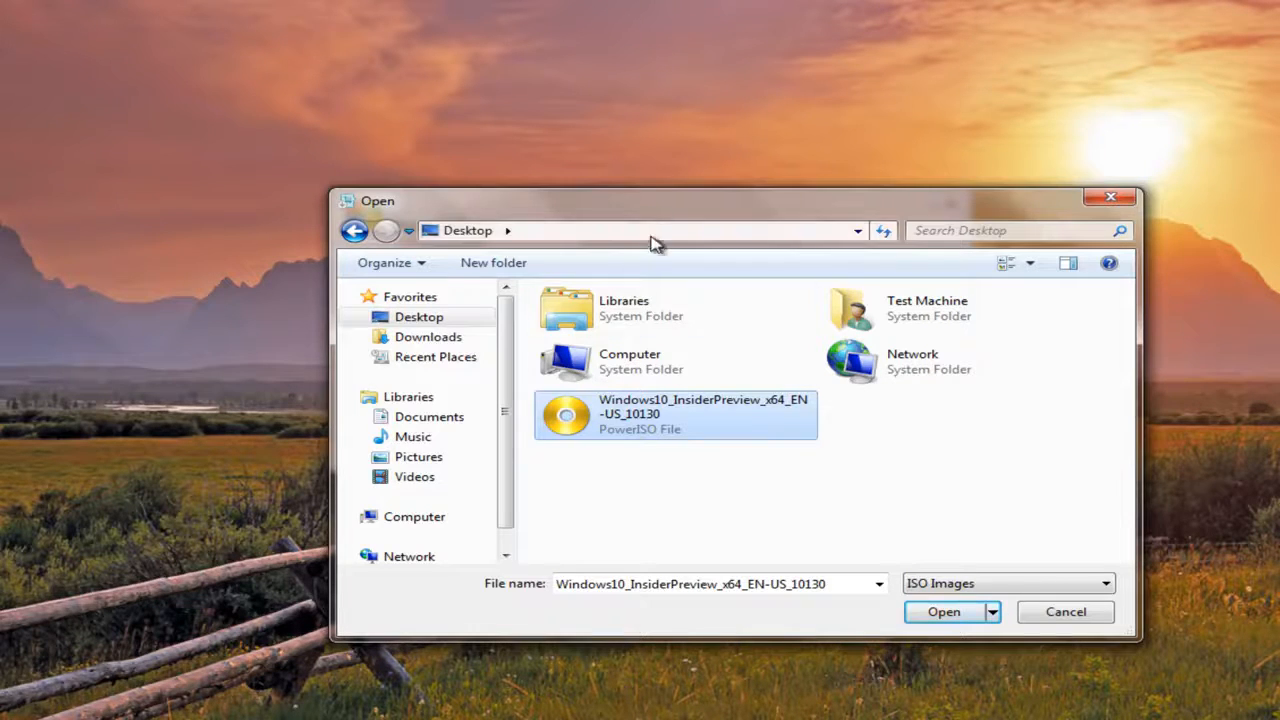
{"action": "left_click", "coordinate": [945, 611]}
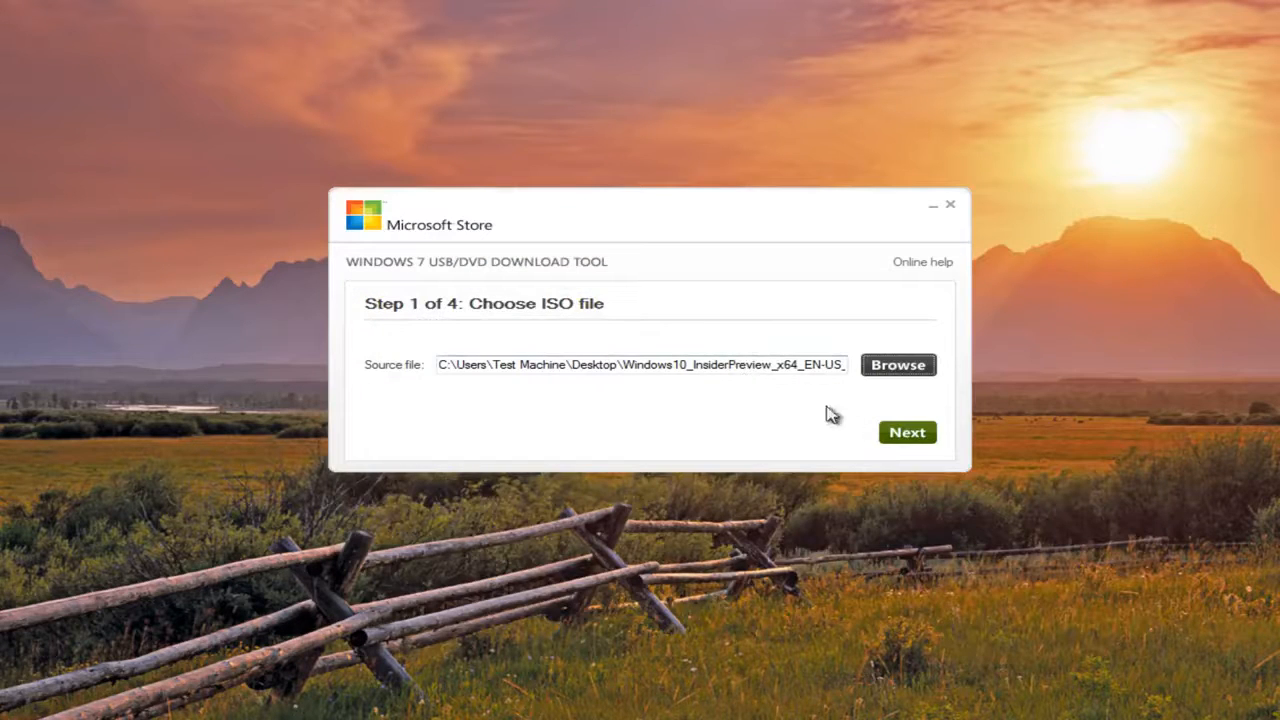
{"action": "left_click", "coordinate": [907, 432]}
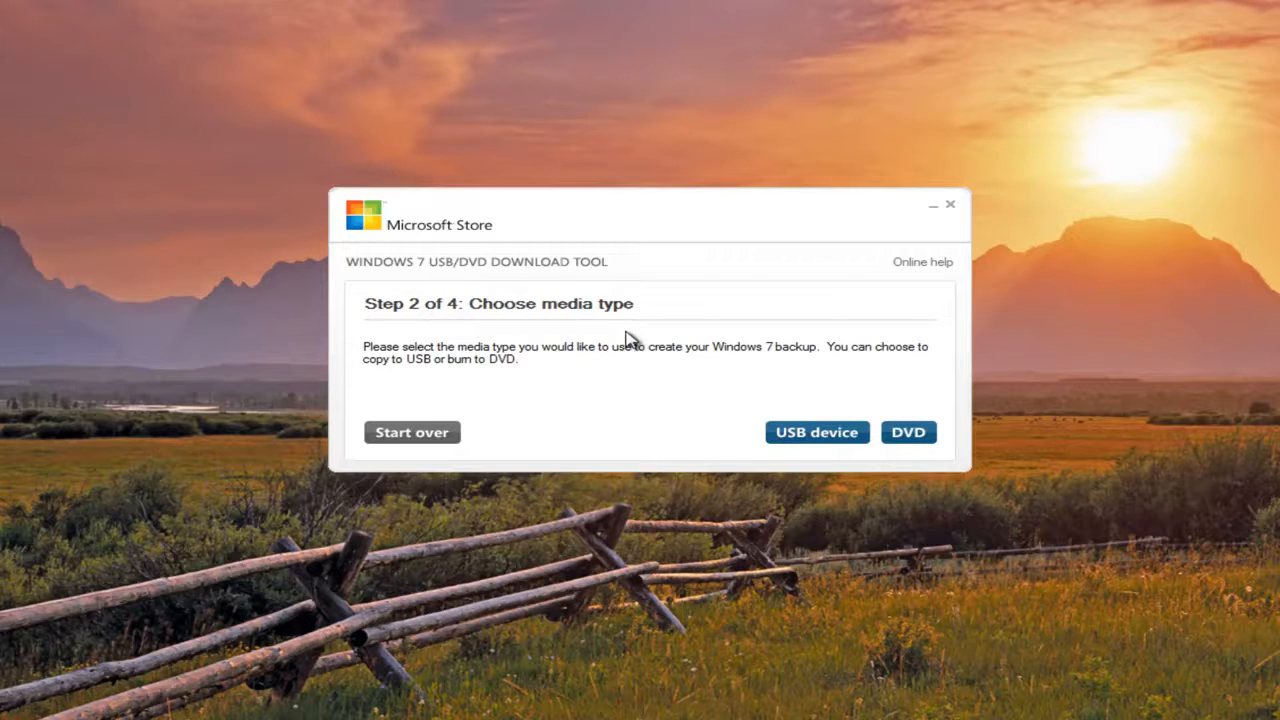
Step: Choose a USB device as the media type and select F:\ (FLASH DRIVE) as the target
{"action": "left_click", "coordinate": [806, 443]}
{"action": "left_click", "coordinate": [810, 438]}
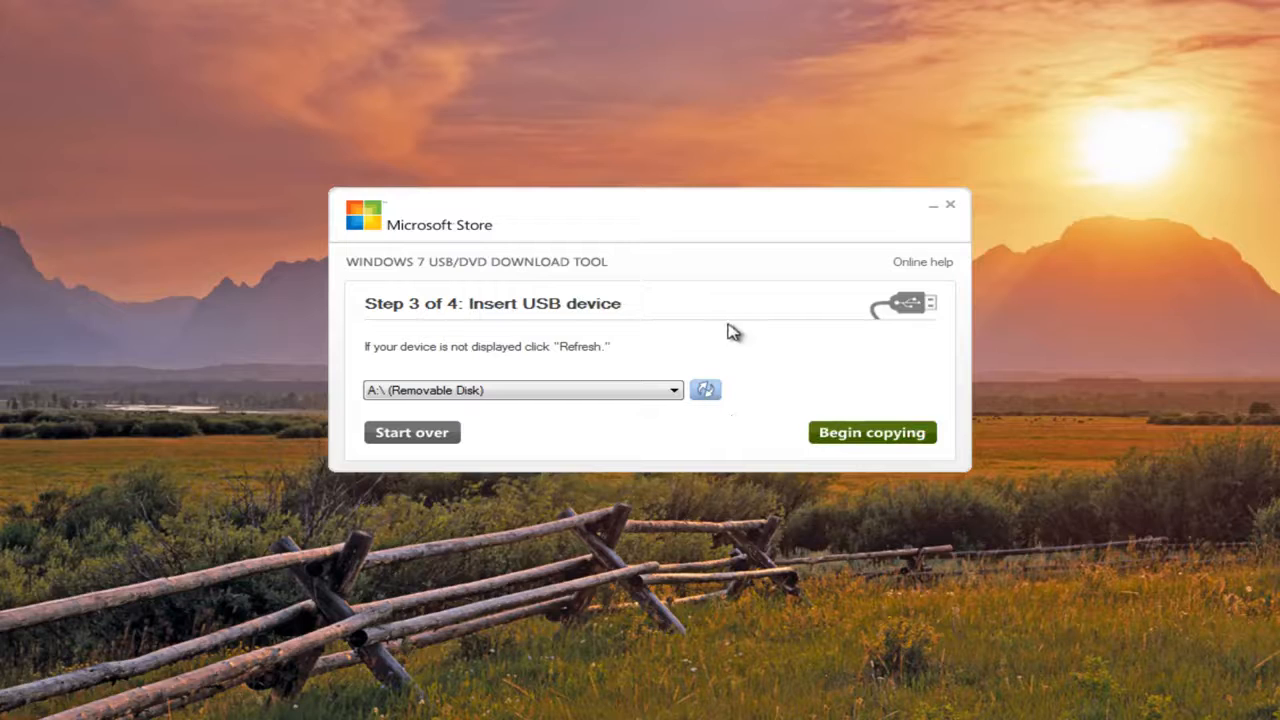
{"action": "left_click", "coordinate": [673, 392]}
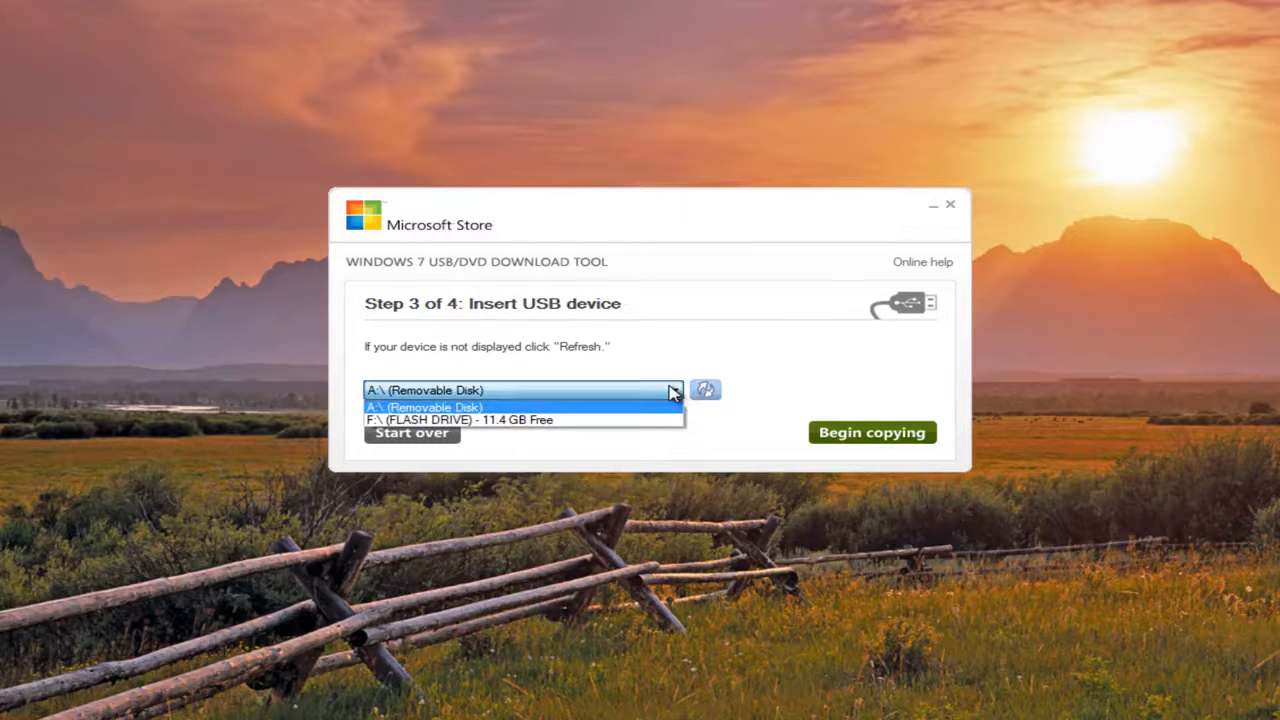
{"action": "left_click", "coordinate": [412, 423]}
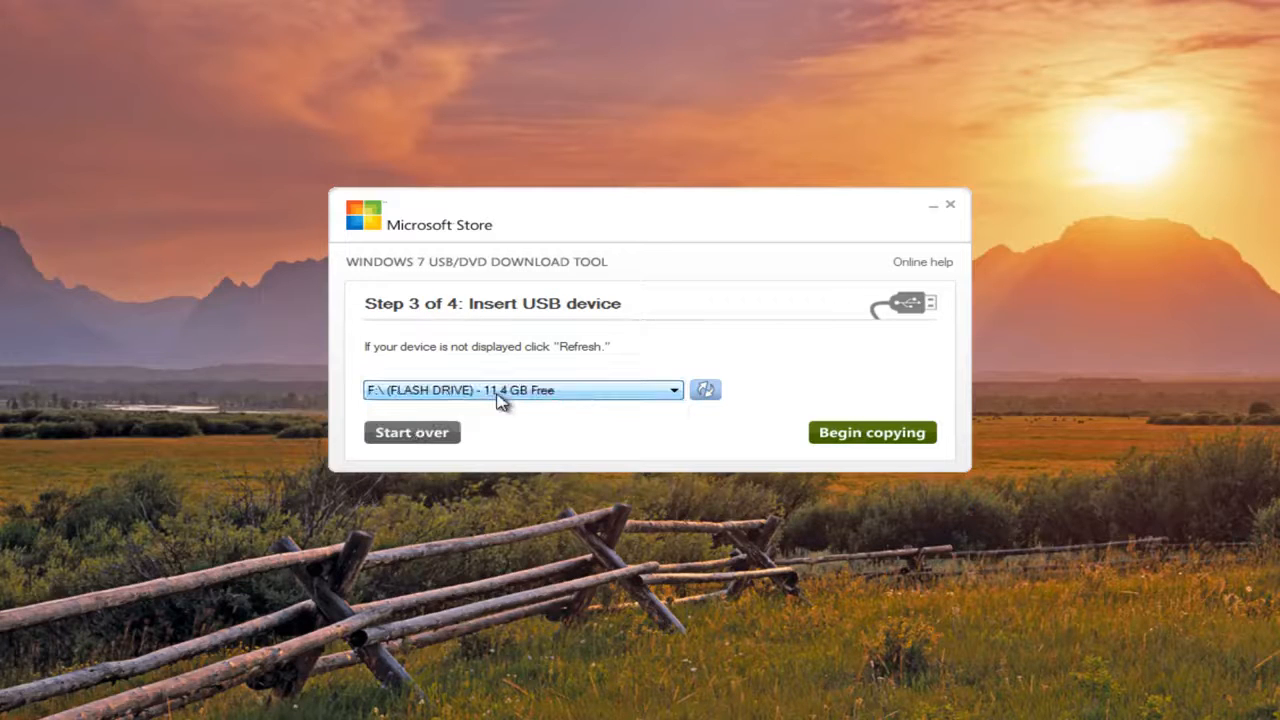
Step: Copy the ISO to the flash drive, agreeing to erase all its contents, and close the tool once the backup is complete
{"action": "left_click", "coordinate": [845, 438]}
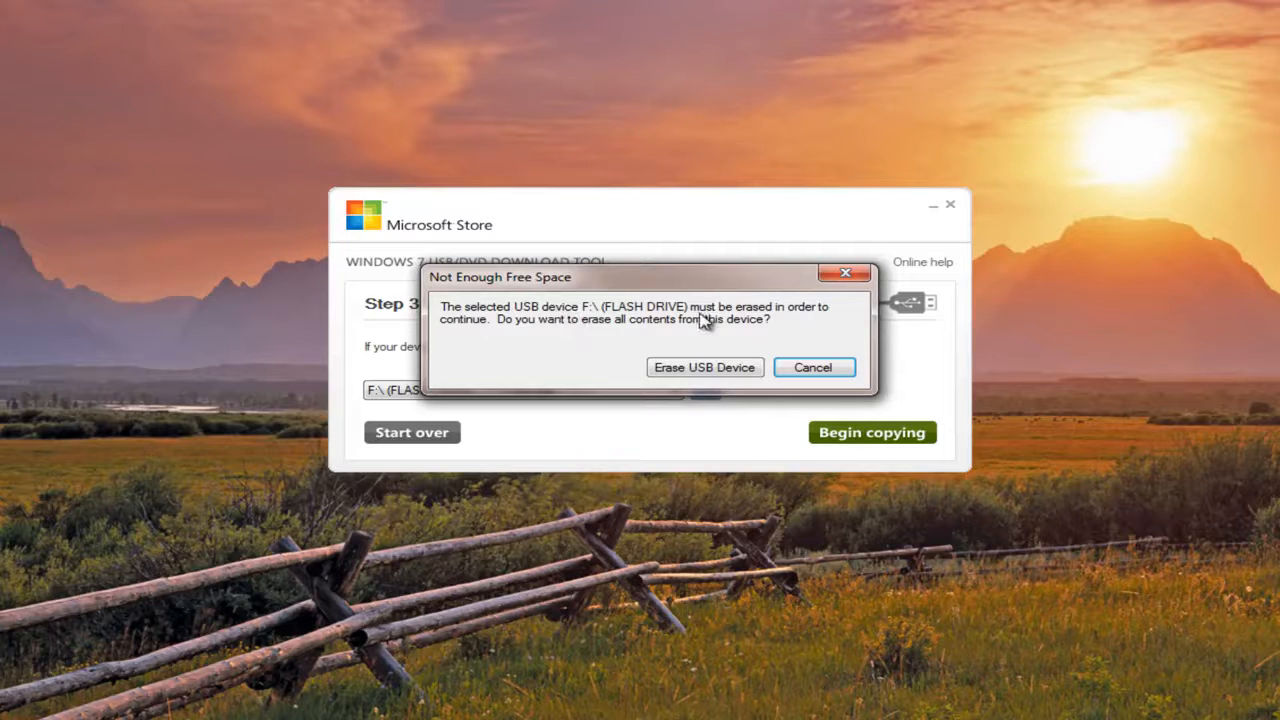
{"action": "left_click", "coordinate": [679, 371]}
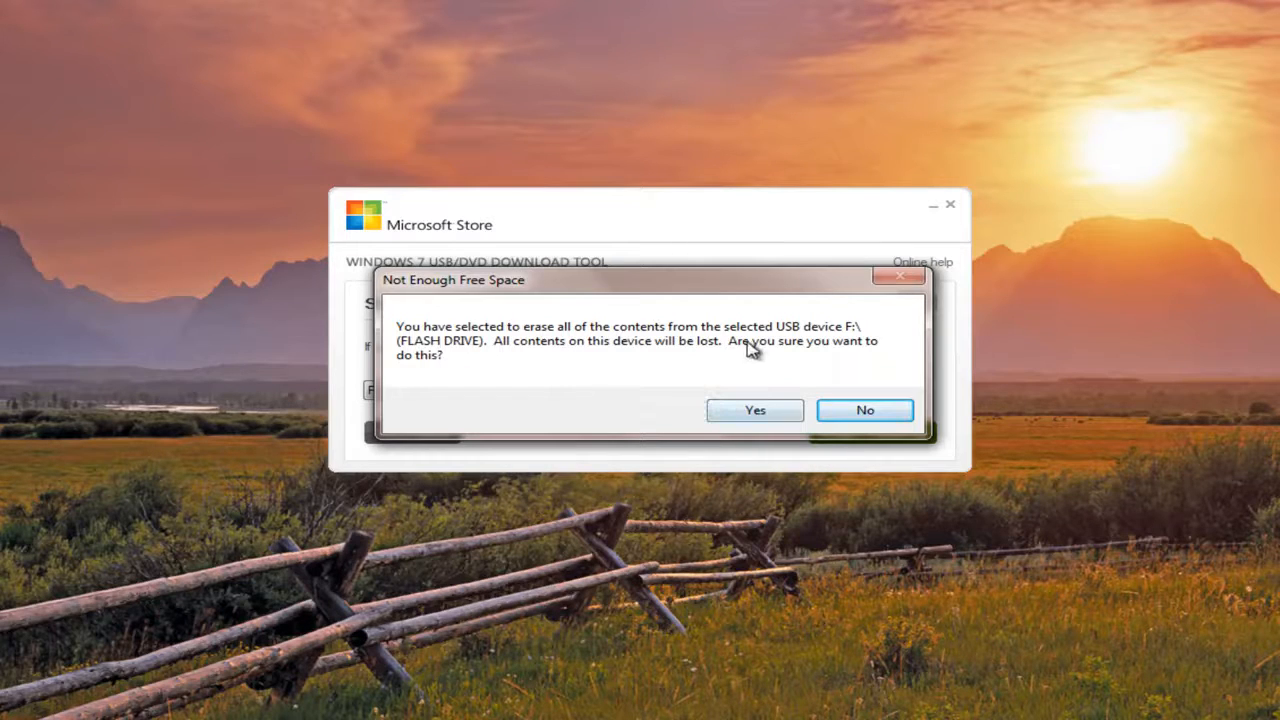
{"action": "left_click", "coordinate": [731, 415]}
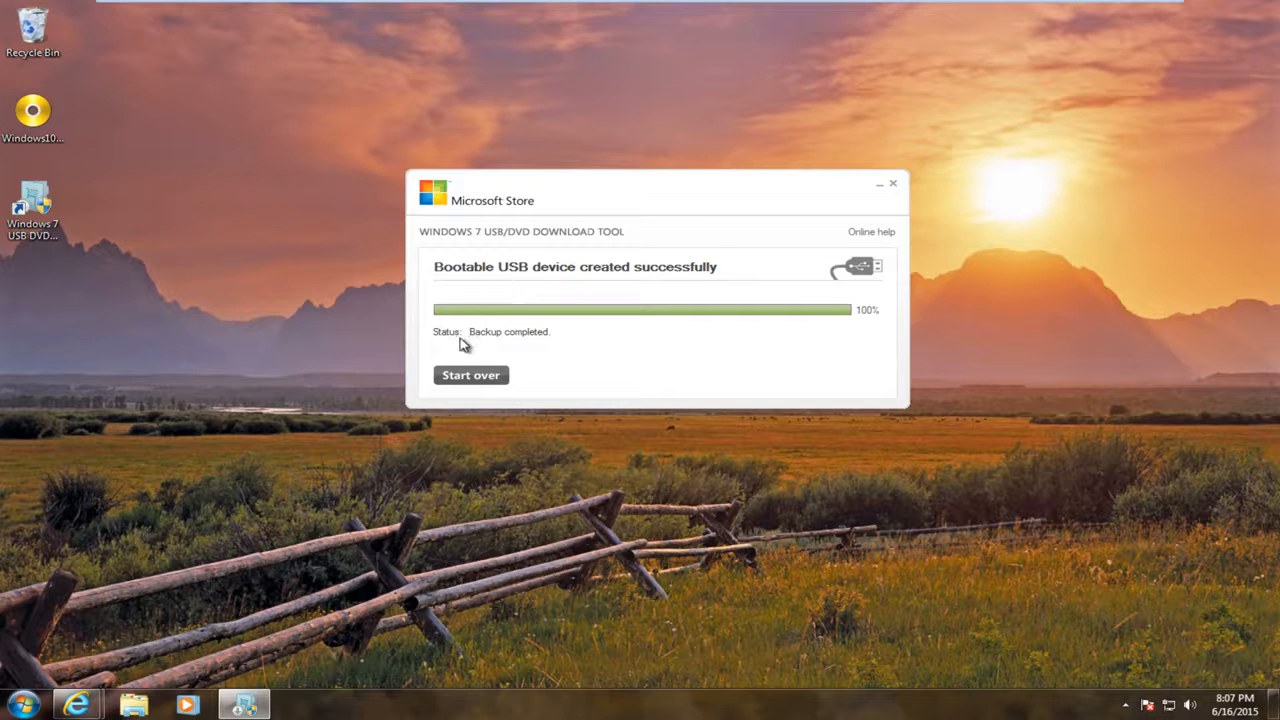
{"action": "left_click", "coordinate": [893, 188]}
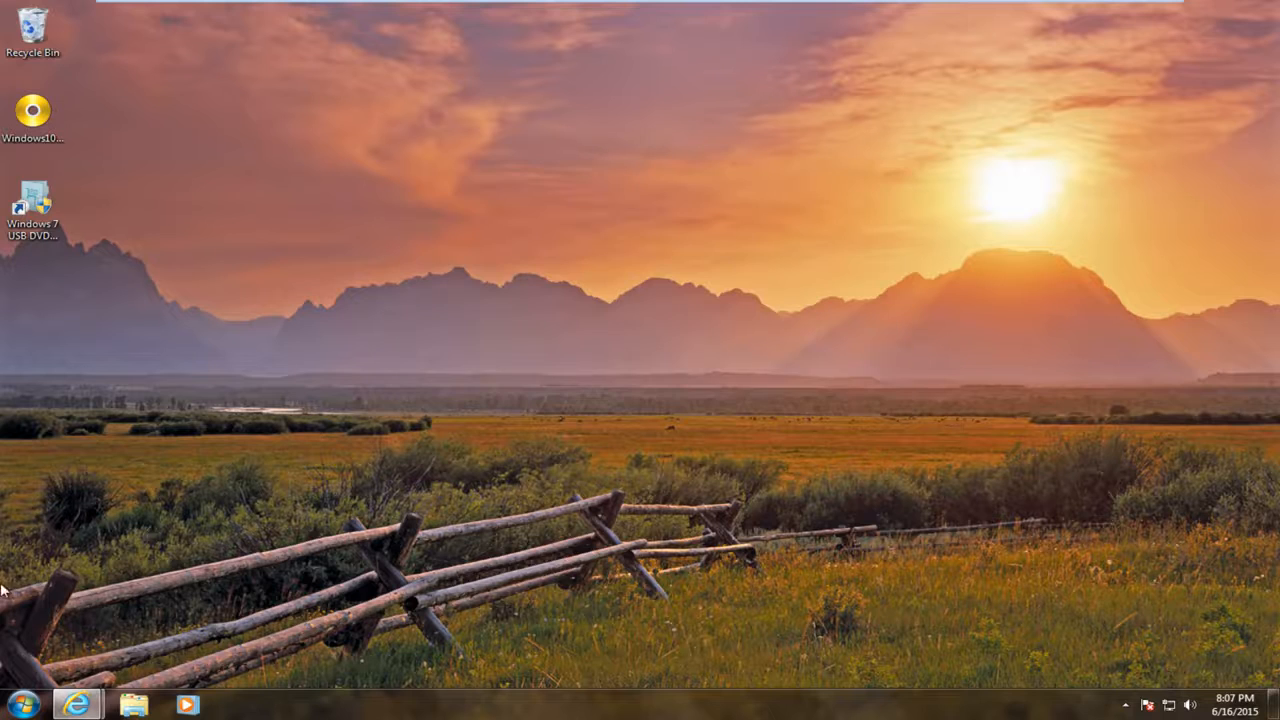
Step: Restart the computer and enter the BIOS setup utility during startup
{"action": "left_click", "coordinate": [18, 706]}
{"action": "left_click", "coordinate": [309, 662]}
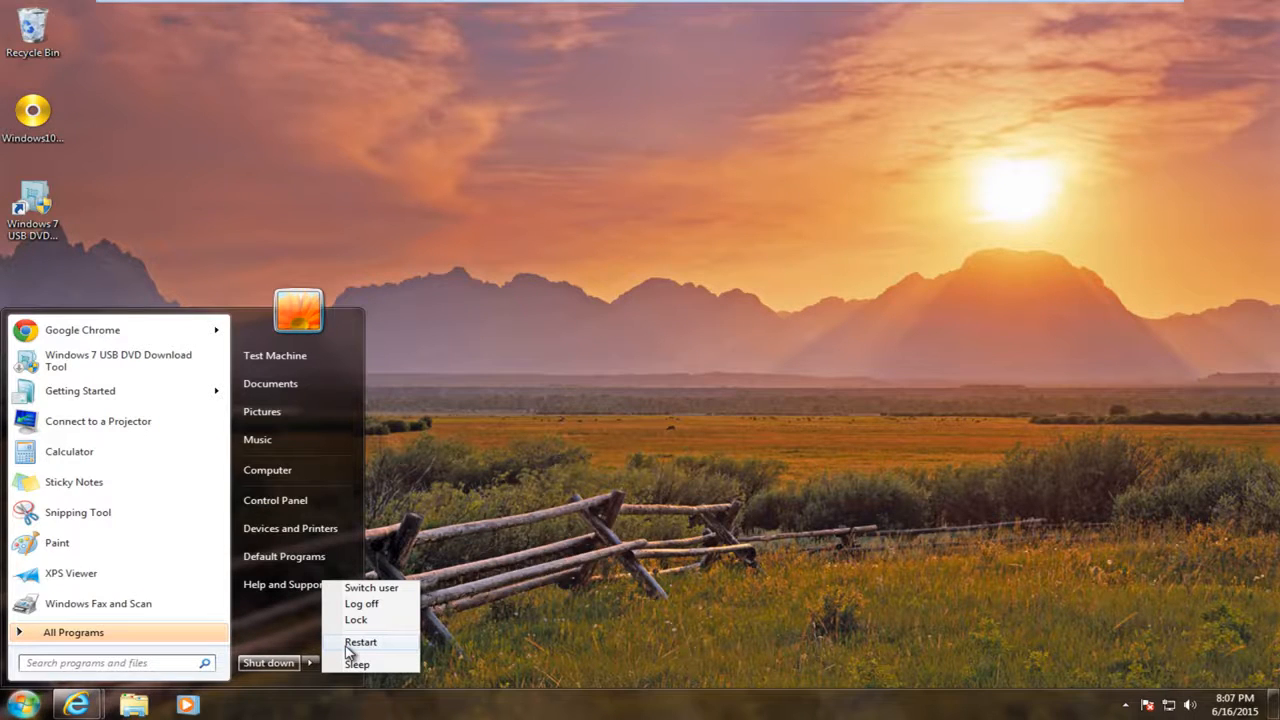
{"action": "left_click", "coordinate": [360, 642]}
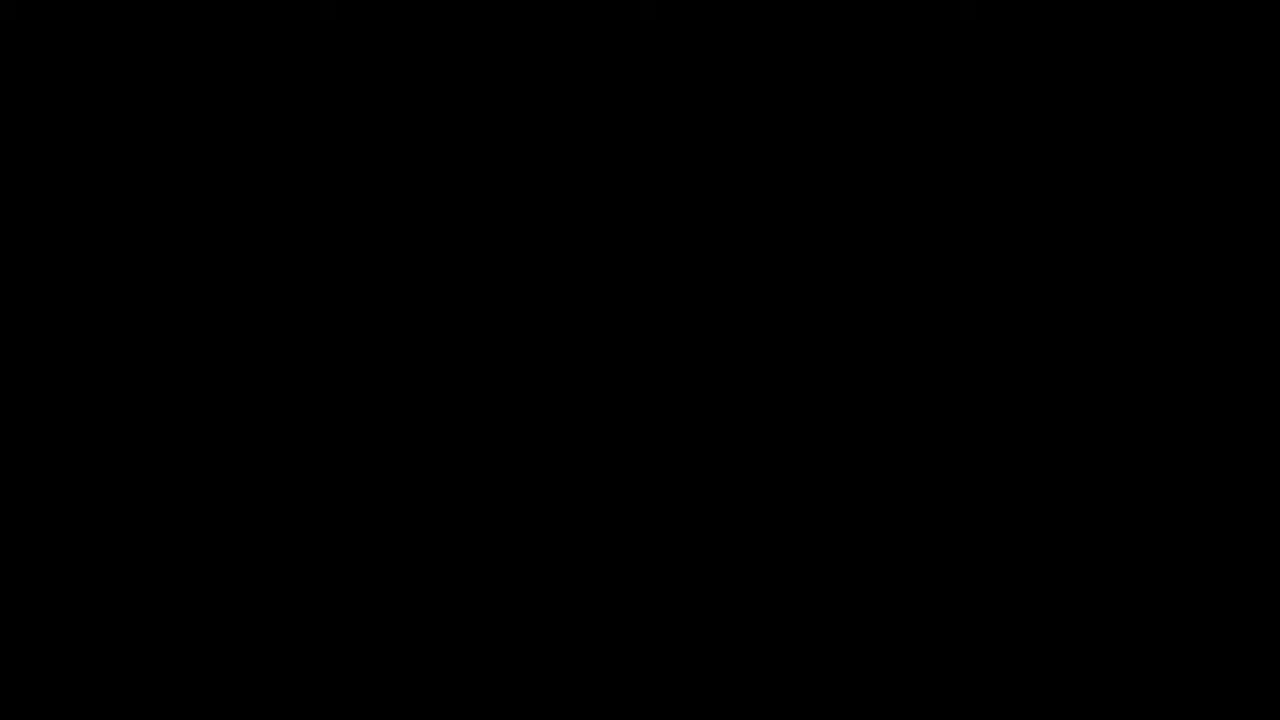
{"action": "key", "text": "F2"}
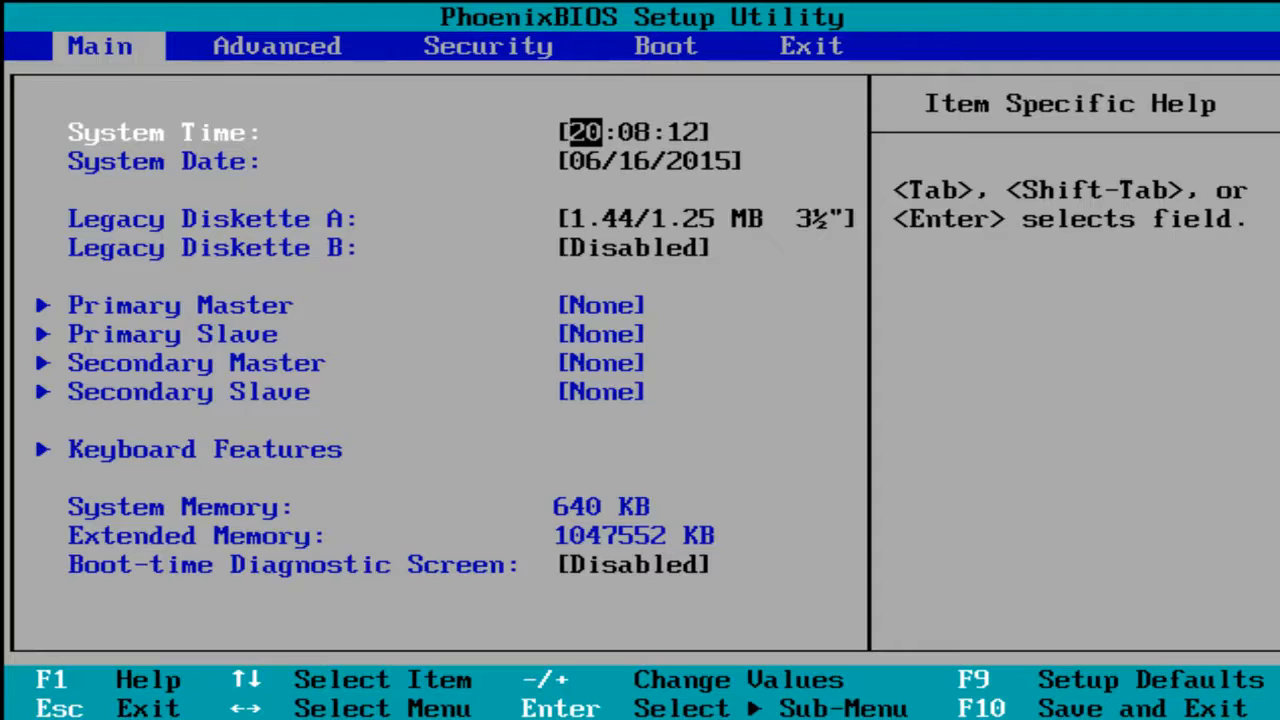
Step: Examine the boot order in the BIOS, looking through the Removable Devices, Hard Drive and CD-ROM Drive entries
{"action": "key", "text": "Right"}
{"action": "key", "text": "Right"}
{"action": "key", "text": "Right"}
{"action": "key", "text": "Down"}
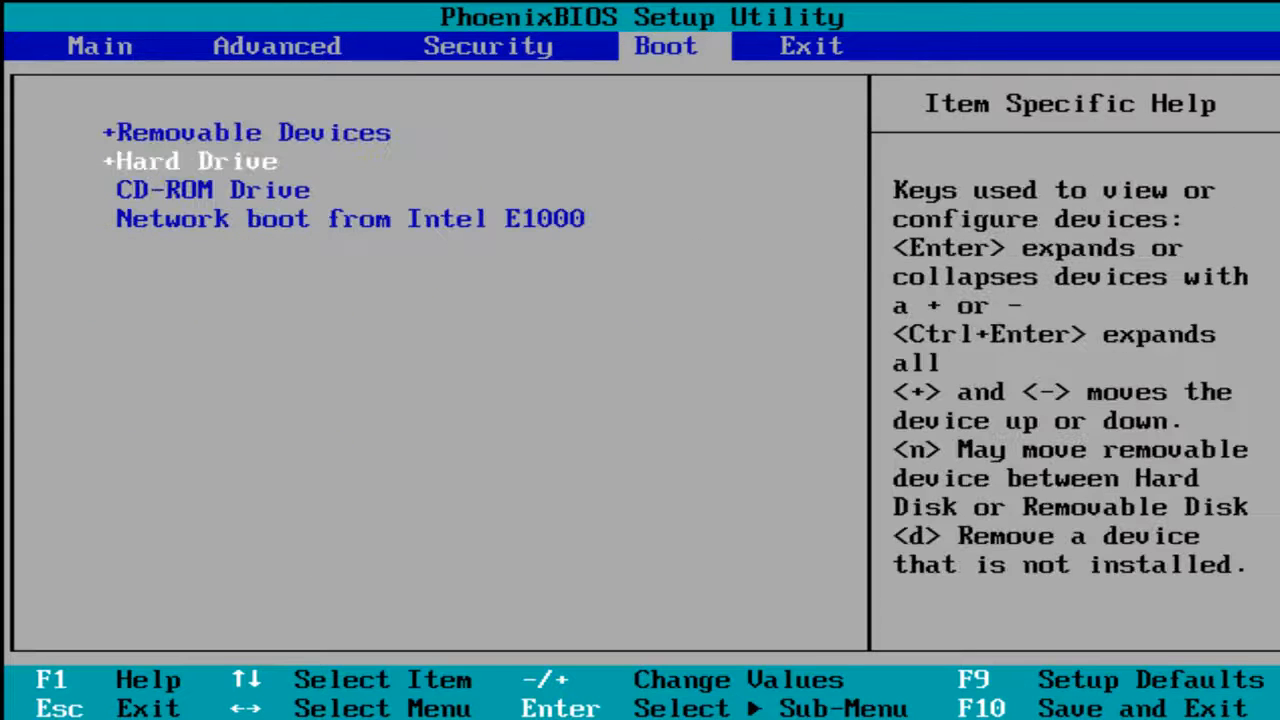
{"action": "key", "text": "Up"}
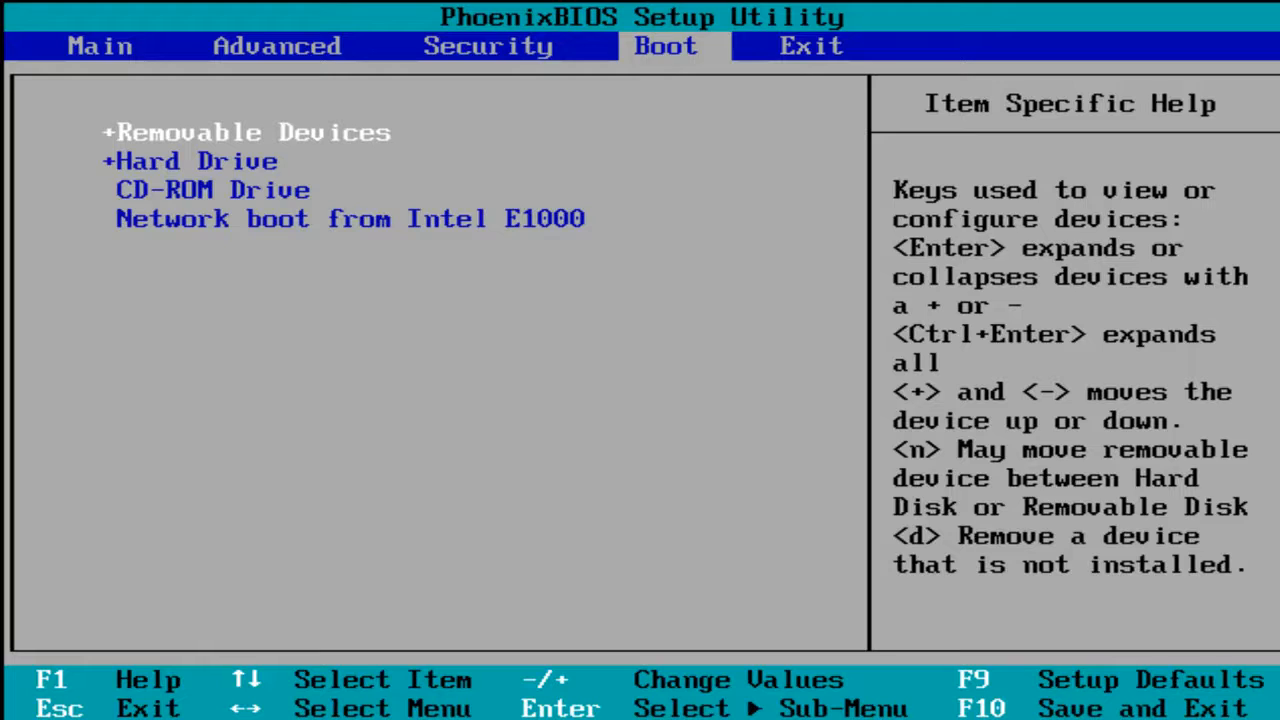
{"action": "key", "text": "Down"}
{"action": "key", "text": "Down"}
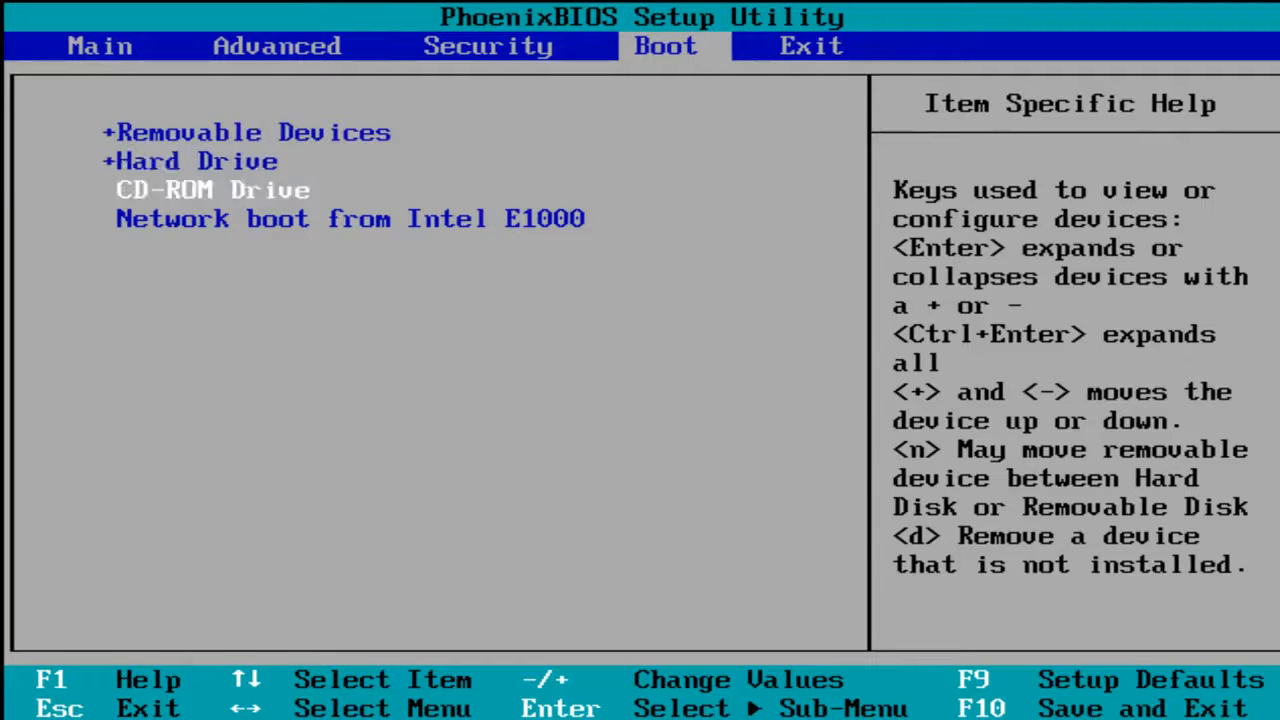
{"action": "key", "text": "Up"}
{"action": "key", "text": "Up"}
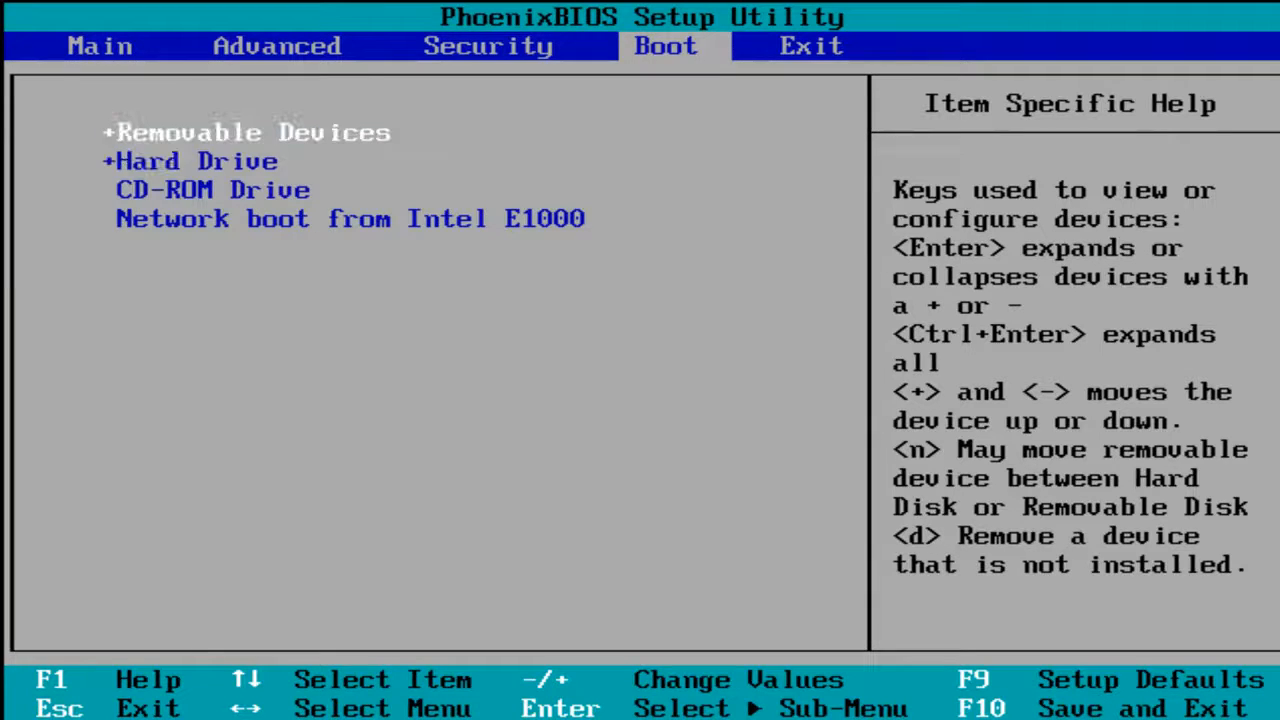
Step: Try moving Hard Drive above Removable Devices in the boot order, and move it back to second place
{"action": "key", "text": "Down"}
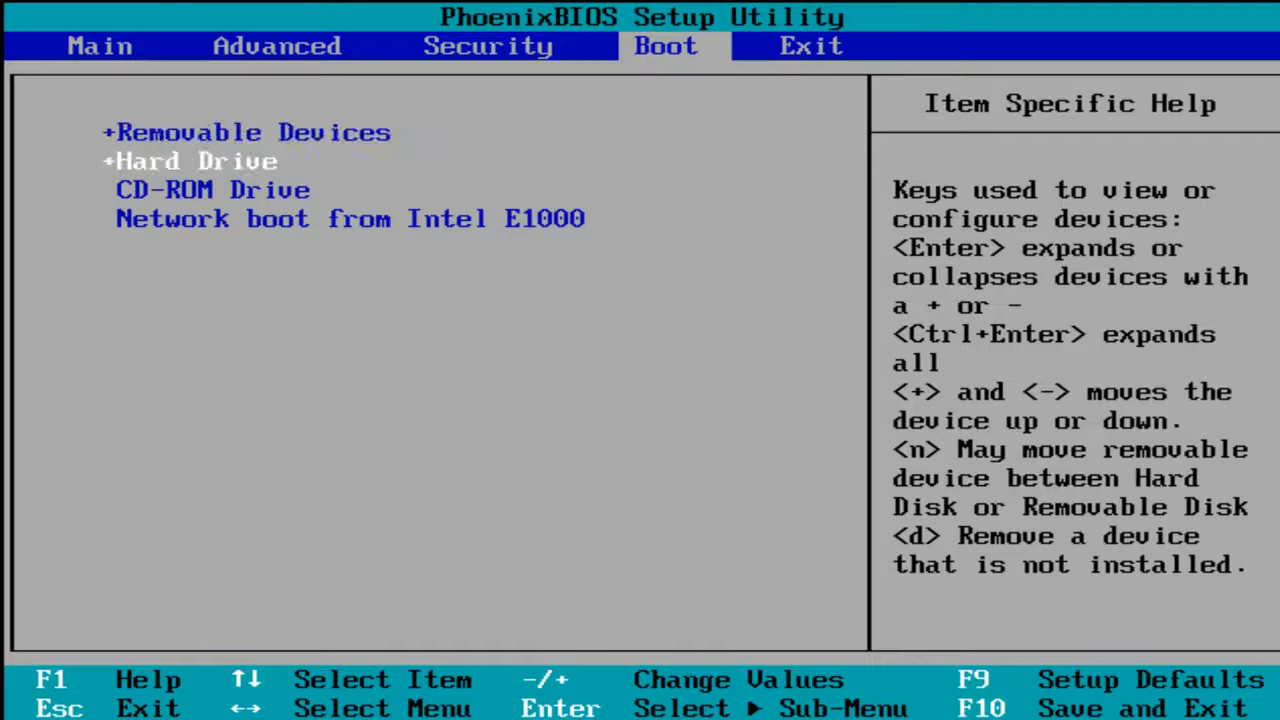
{"action": "key", "text": "plus"}
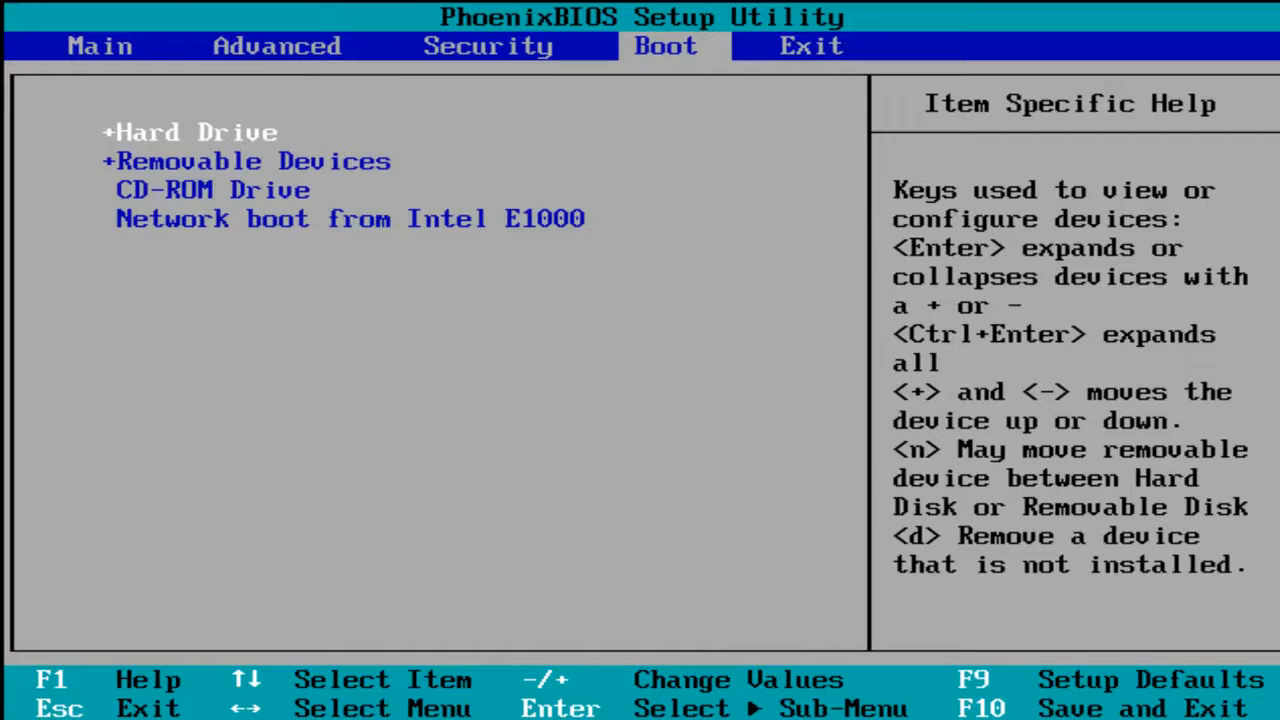
{"action": "key", "text": "minus"}
{"action": "key", "text": "Up"}
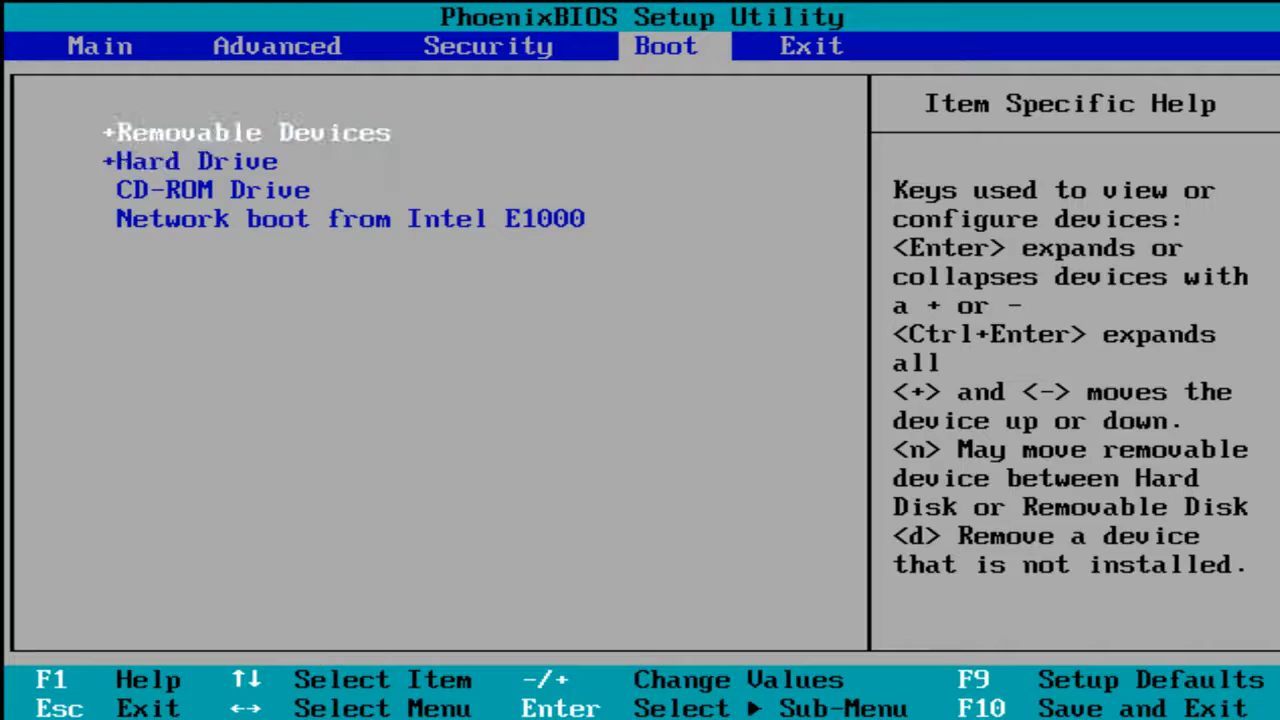
{"action": "key", "text": "Down"}
{"action": "key", "text": "Up"}
{"action": "key", "text": "Down"}
{"action": "key", "text": "Down"}
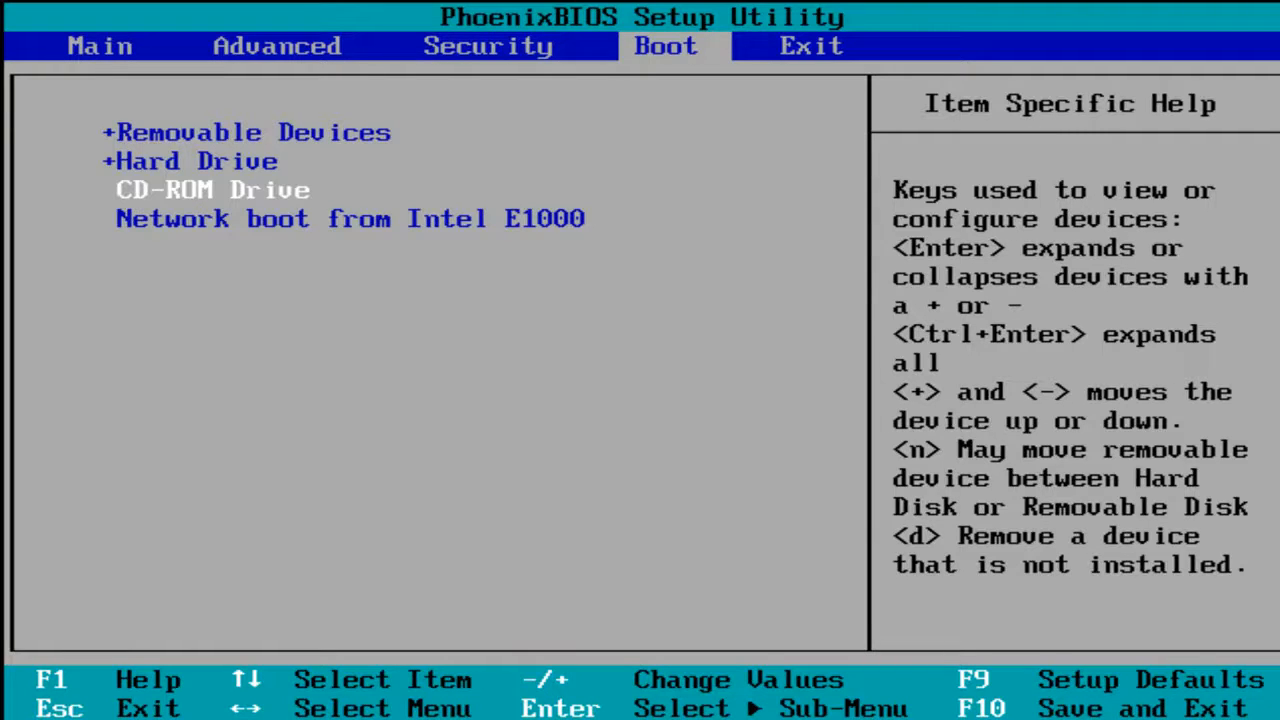
{"action": "key", "text": "Up"}
{"action": "key", "text": "Up"}
{"action": "key", "text": "Down"}
{"action": "key", "text": "Up"}
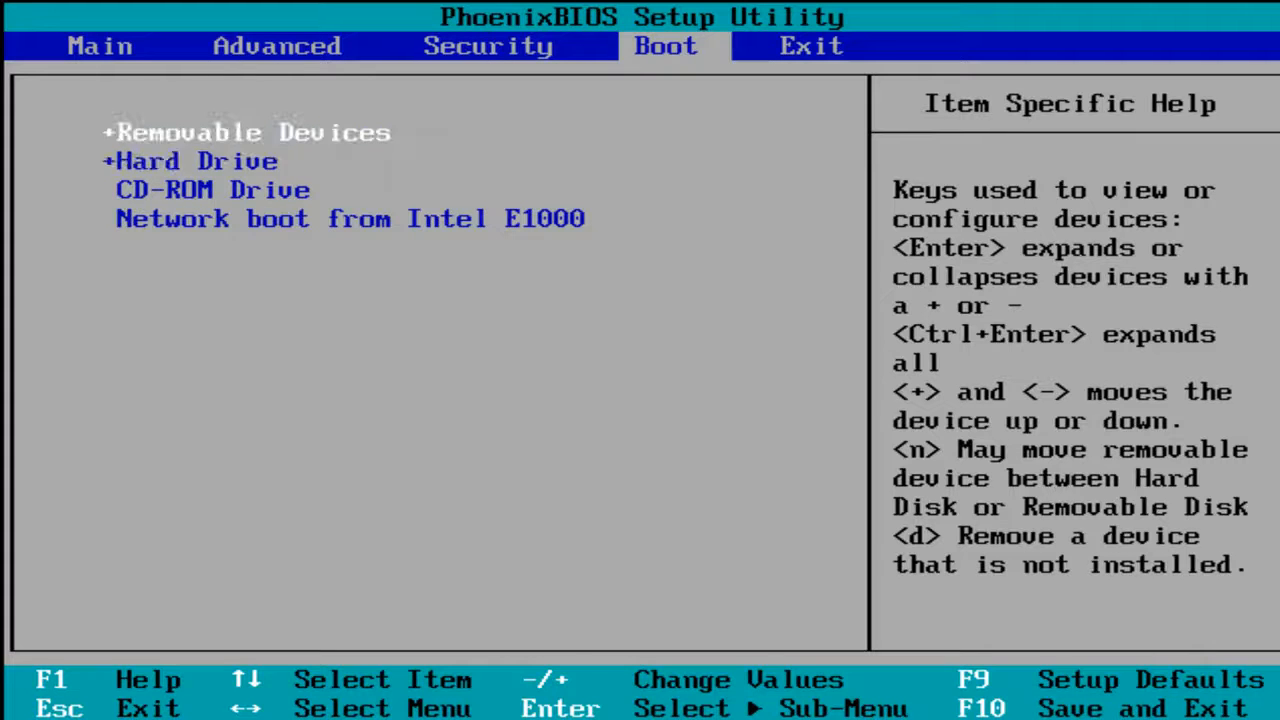
{"action": "key", "text": "Down"}
{"action": "key", "text": "Up"}
Step: Exit the BIOS setup saving changes, and confirm saving the configuration
{"action": "key", "text": "Right"}
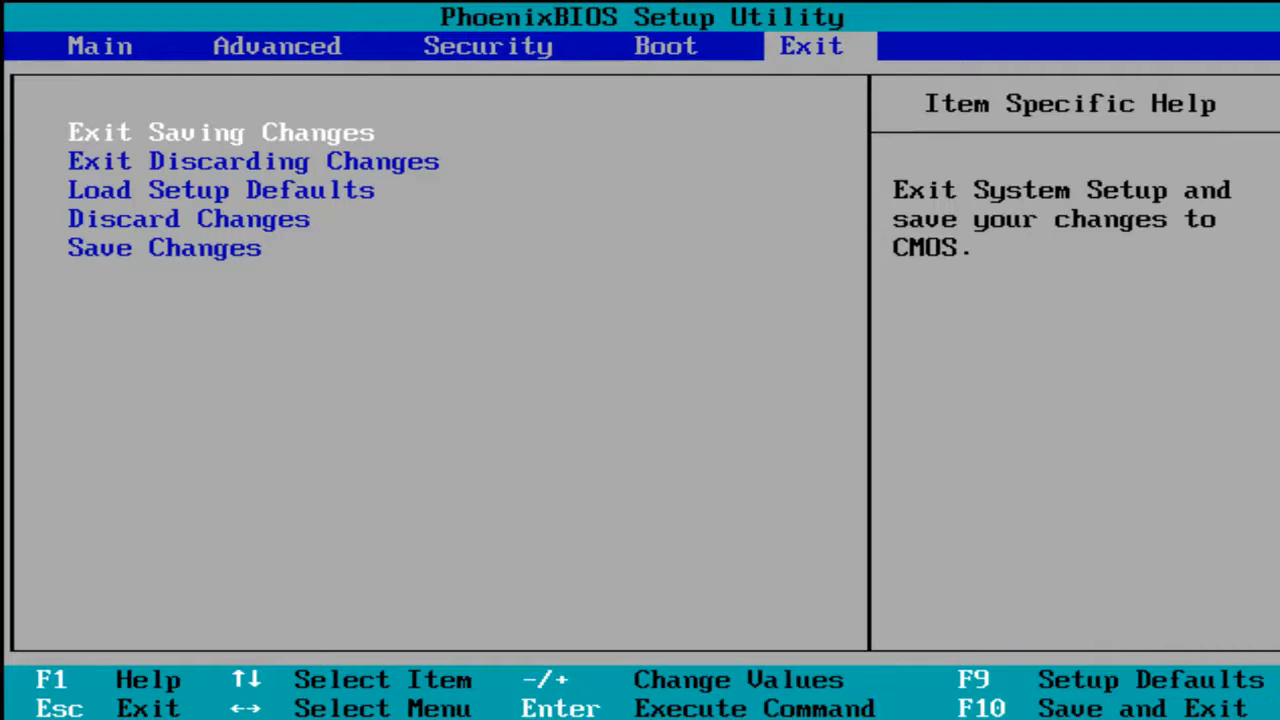
{"action": "key", "text": "Return"}
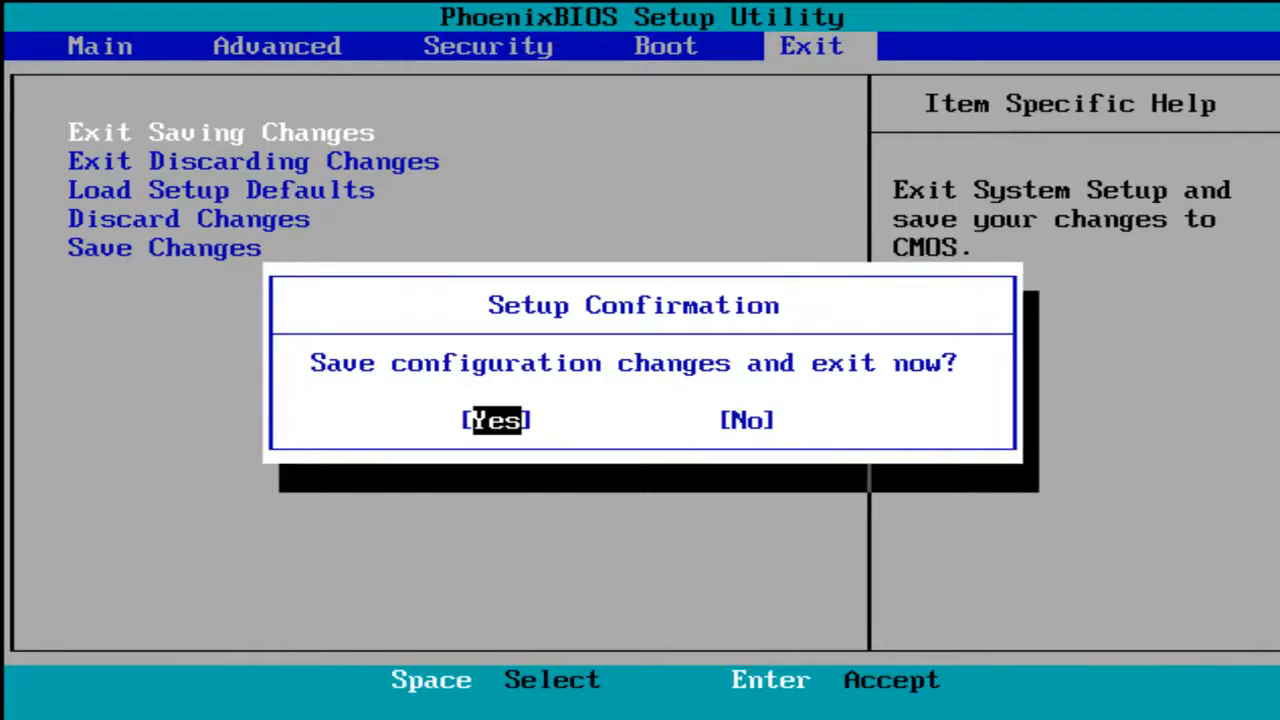
{"action": "key", "text": "Return"}
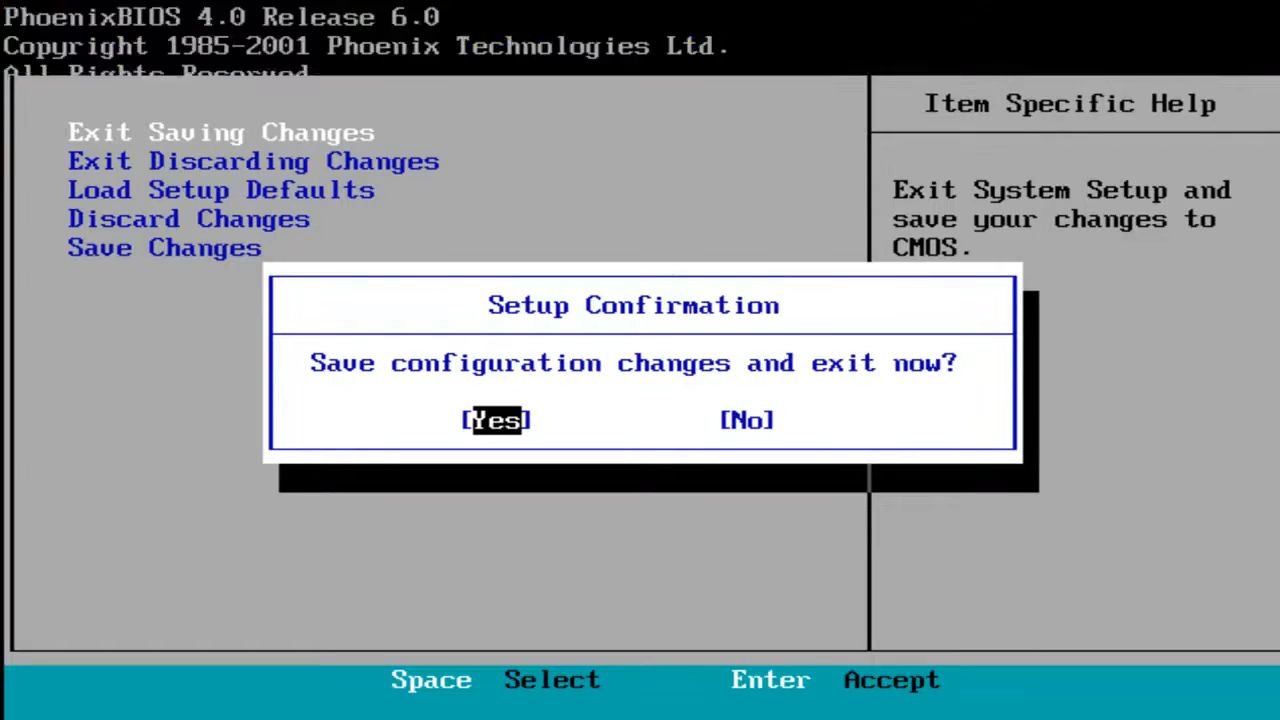